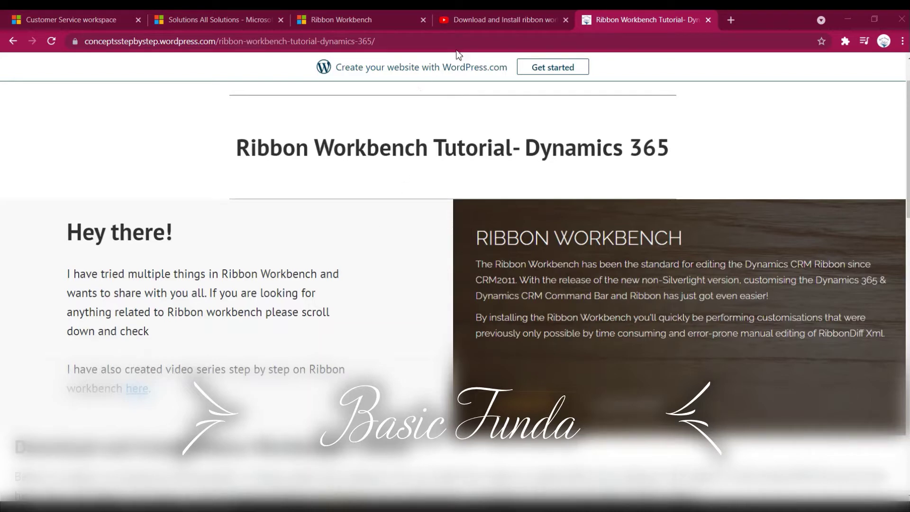
- Look through the Ribbon Workbench video playlist and blog tutorial list, and open the post about adding a flyout button
left_click(493, 12)
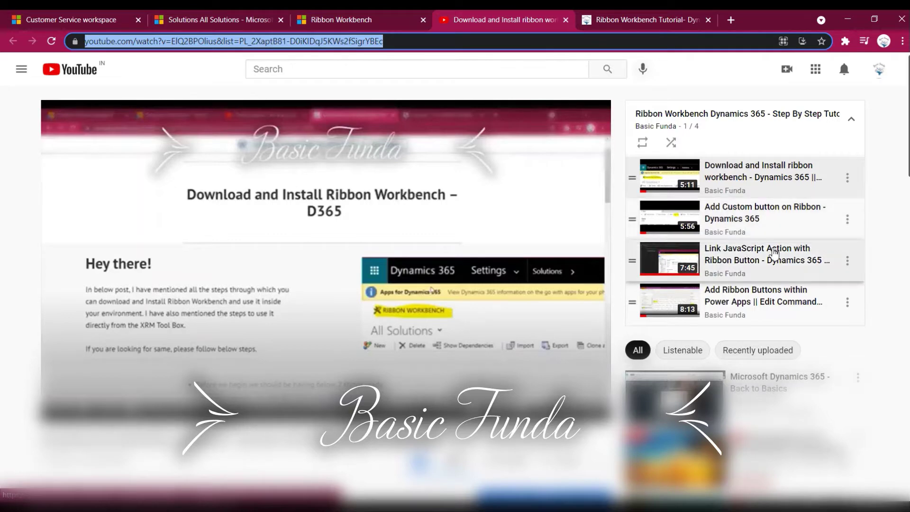
scroll(768, 252, "down", 1)
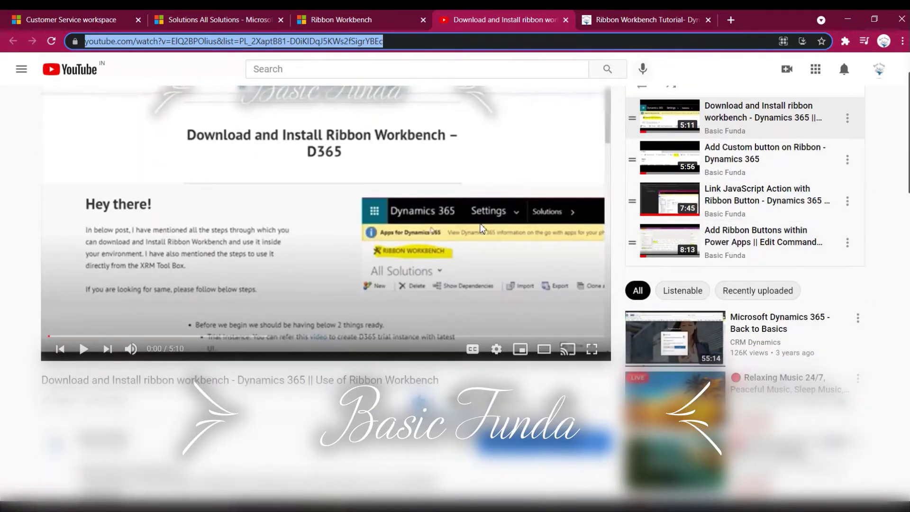
scroll(424, 231, "up", 1)
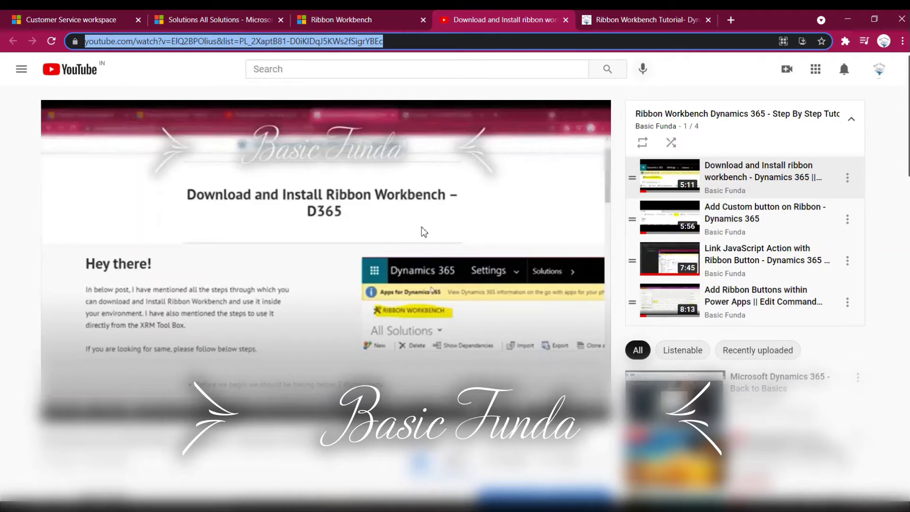
left_click(631, 19)
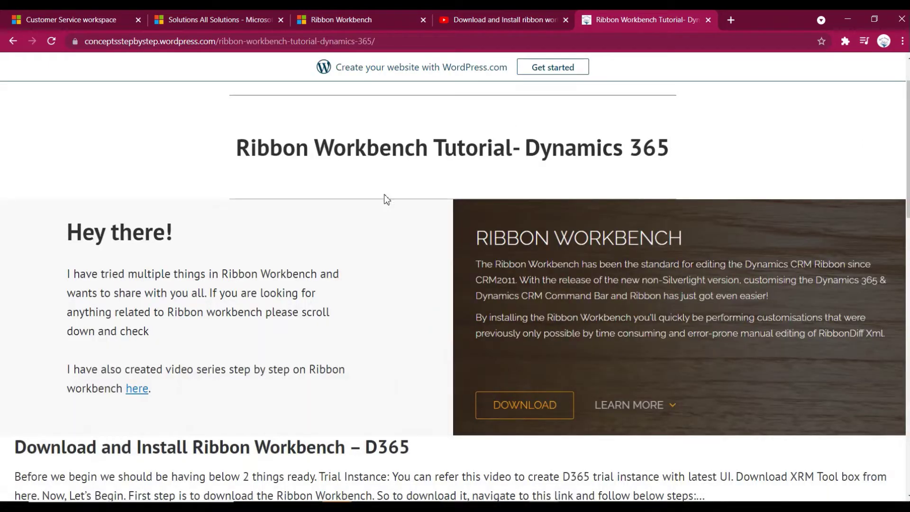
scroll(254, 342, "down", 5)
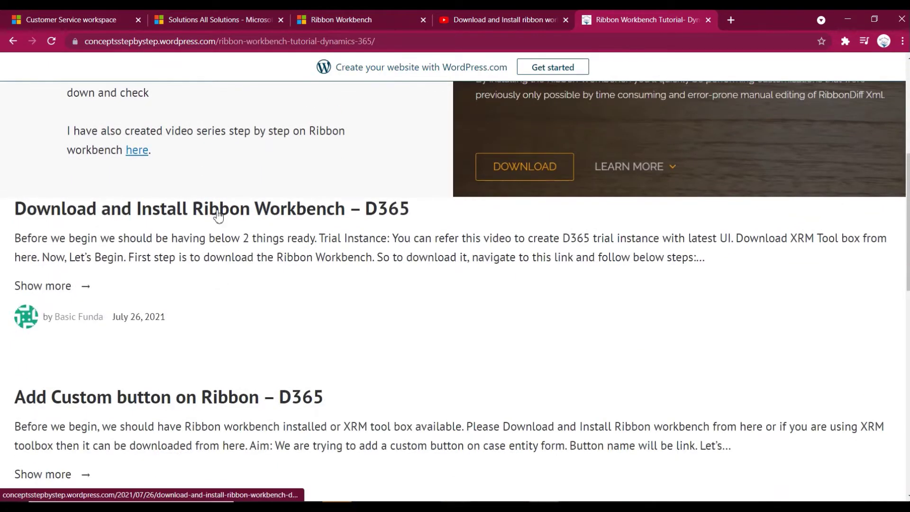
scroll(218, 214, "down", 2)
scroll(225, 307, "down", 10)
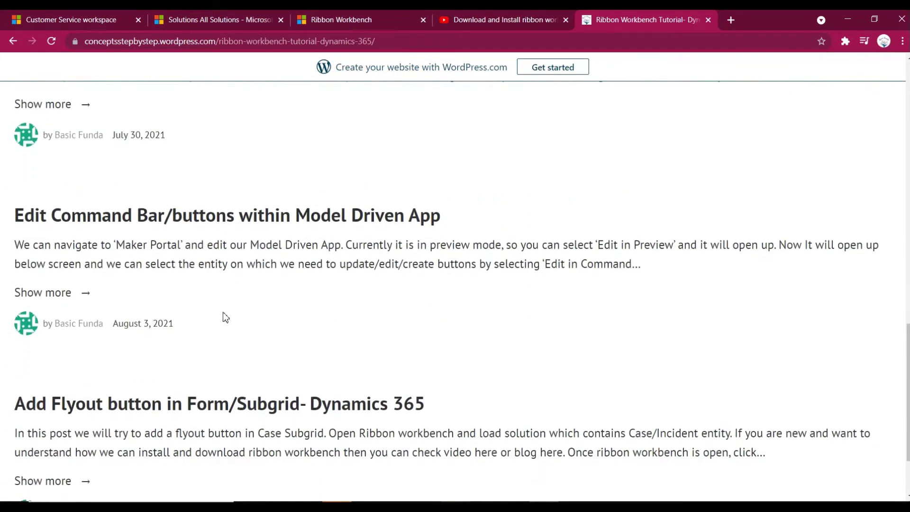
left_click(227, 309)
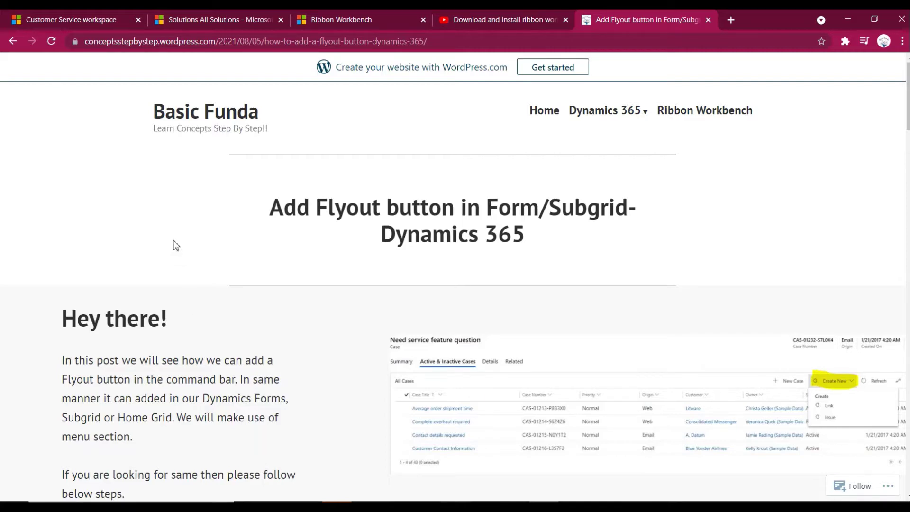
- Look at the case form's subgrids, switch to Ribbon Workbench, and add a flyout to the incident SubGrid ribbon before Edit
left_click(66, 19)
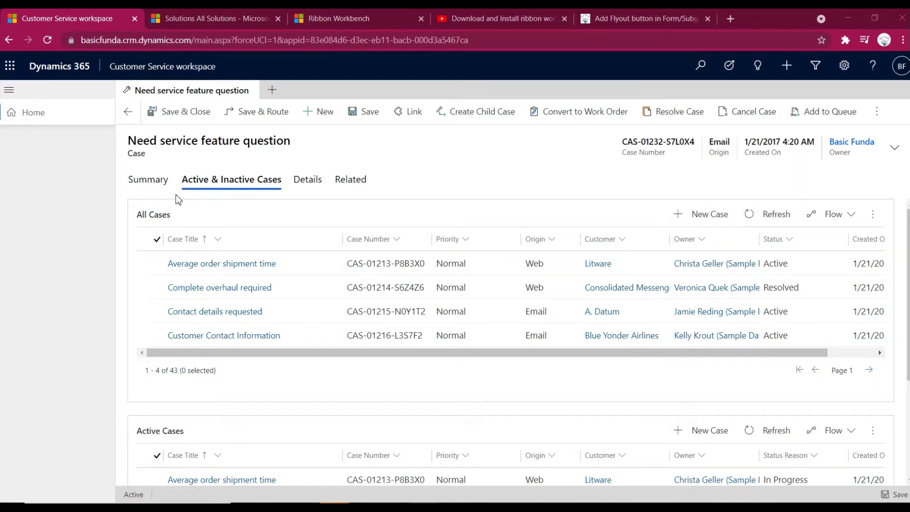
left_click(362, 18)
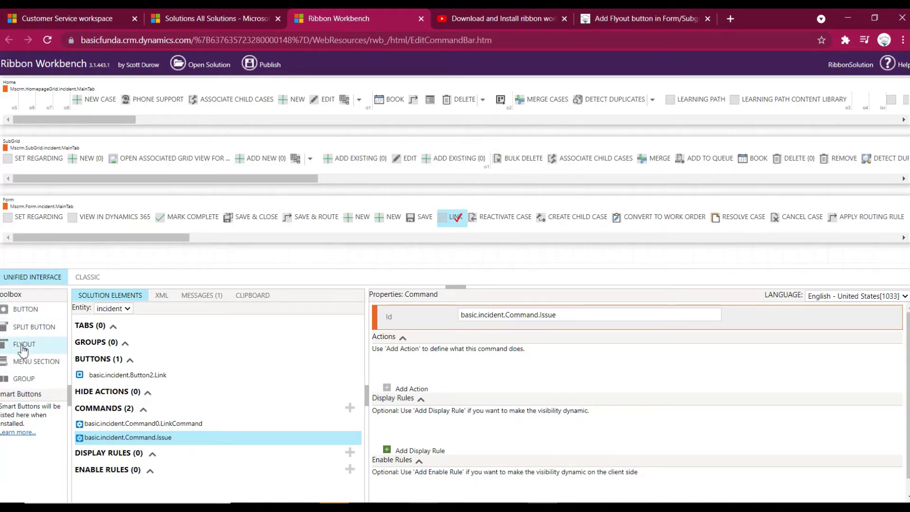
mouse_move(22, 349)
left_mouse_down()
mouse_move(478, 220)
mouse_move(364, 163)
mouse_move(388, 166)
left_mouse_up()
left_click(418, 161)
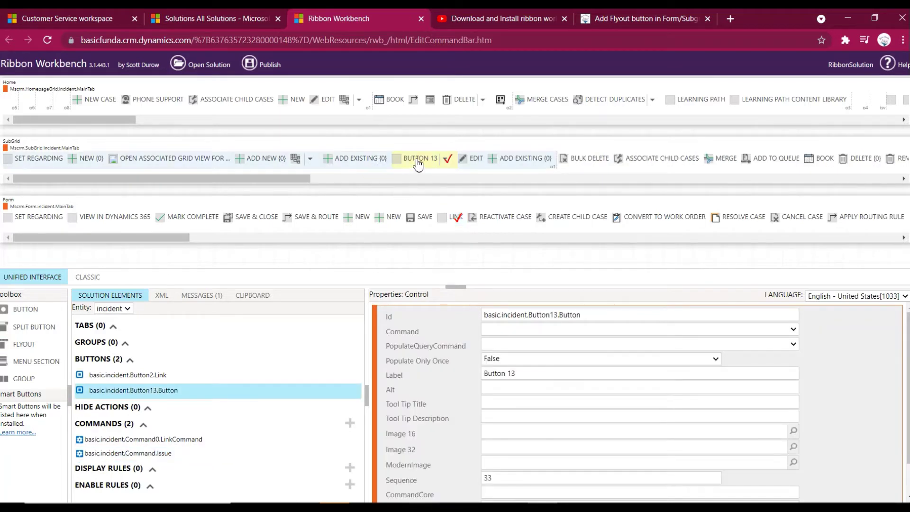
left_click(422, 161)
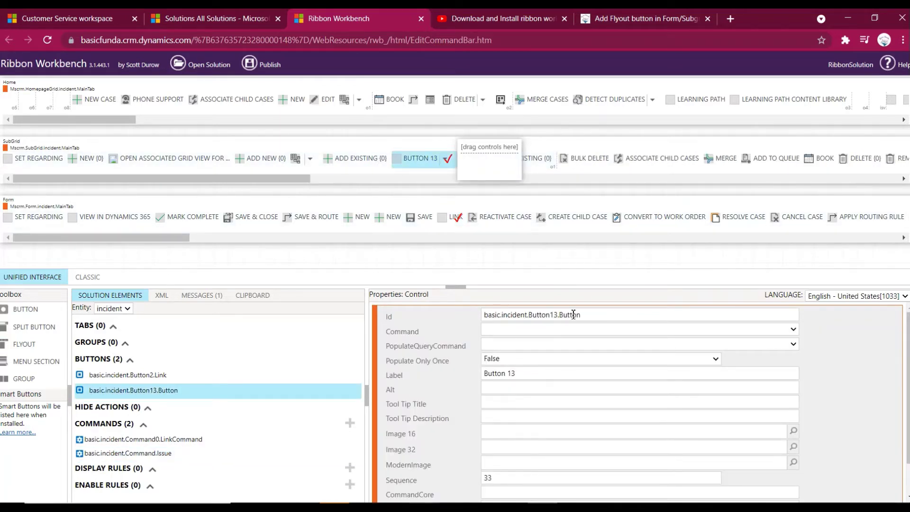
- Change the last part of the flyout's Id to CreateNew and set its label to Create New
left_click_drag(561, 315, 622, 317)
type("CreateNew")
left_click_drag(526, 373, 464, 375)
type("Create New")
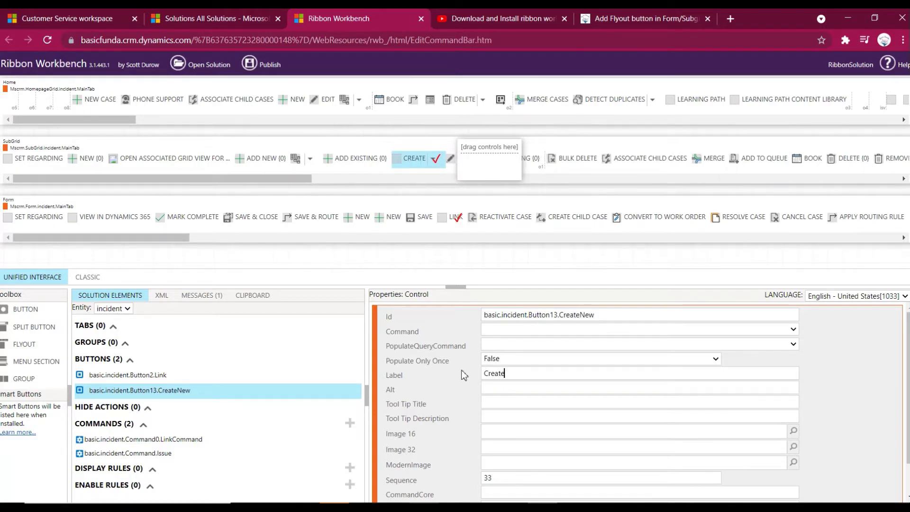
- Copy the Create New label into the flyout's Alt, Tool Tip Title and Tool Tip Description
key("ctrl+a")
key("ctrl+c")
left_click(493, 386)
key("ctrl+v")
left_click(522, 403)
key("ctrl+v")
left_click(518, 422)
key("ctrl+v")
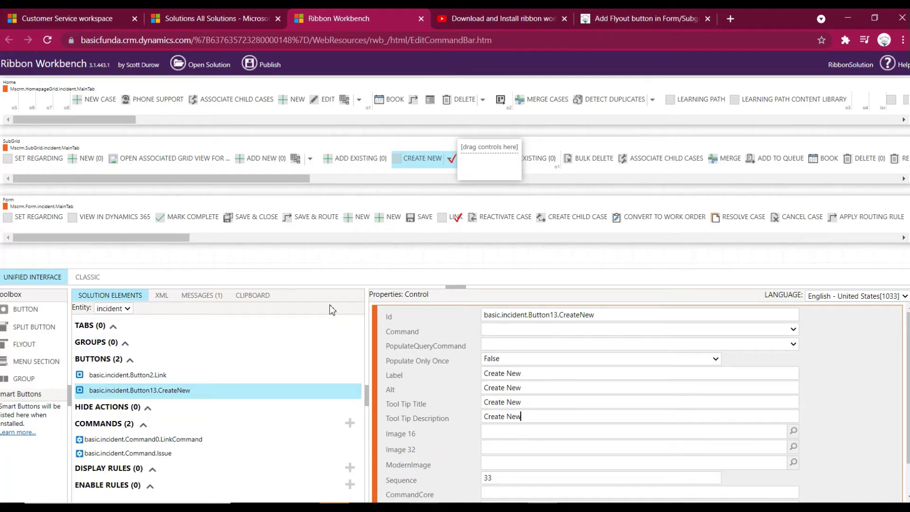
- Add a menu section inside the Create New flyout, with its Id ending in CreateNewmenu and the title Create
left_click_drag(40, 313, 503, 163)
left_click_drag(36, 361, 502, 155)
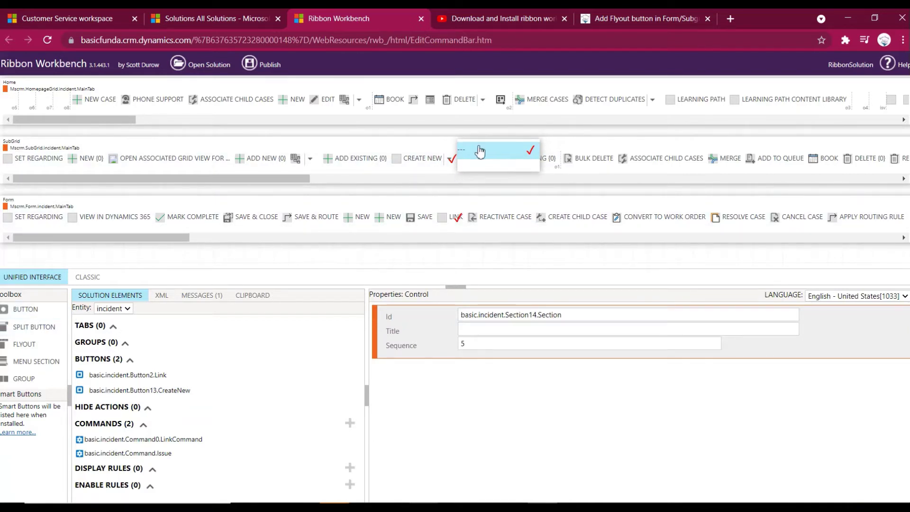
double_click(542, 316)
type("CreateNew")
type("Create")
left_click_drag(488, 334, 439, 339)
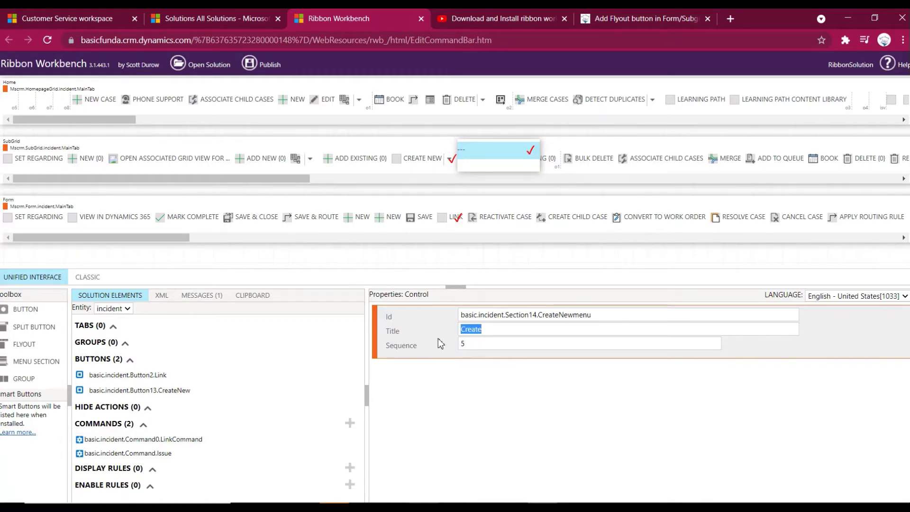
left_click(480, 331)
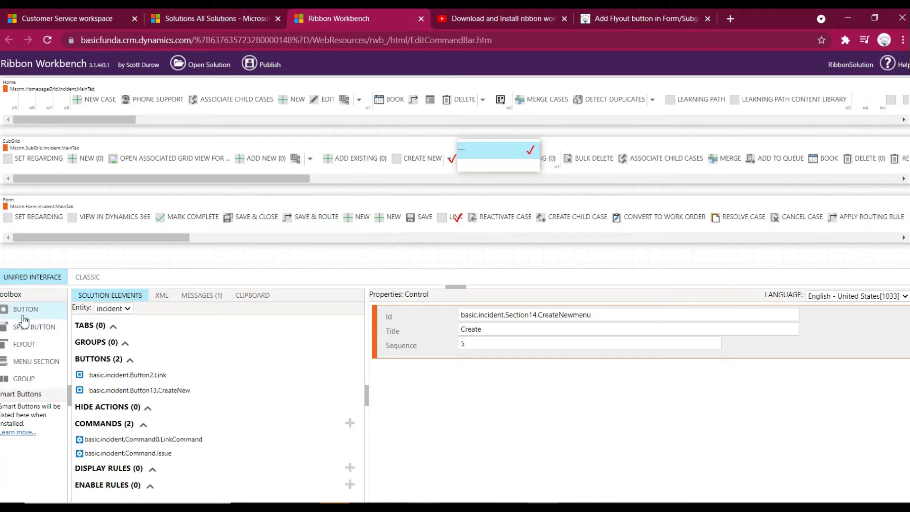
- Add a button to the flyout's menu section and change the last part of its Id to Link
left_click_drag(25, 317, 486, 173)
left_click_drag(537, 313, 643, 318)
type("Link")
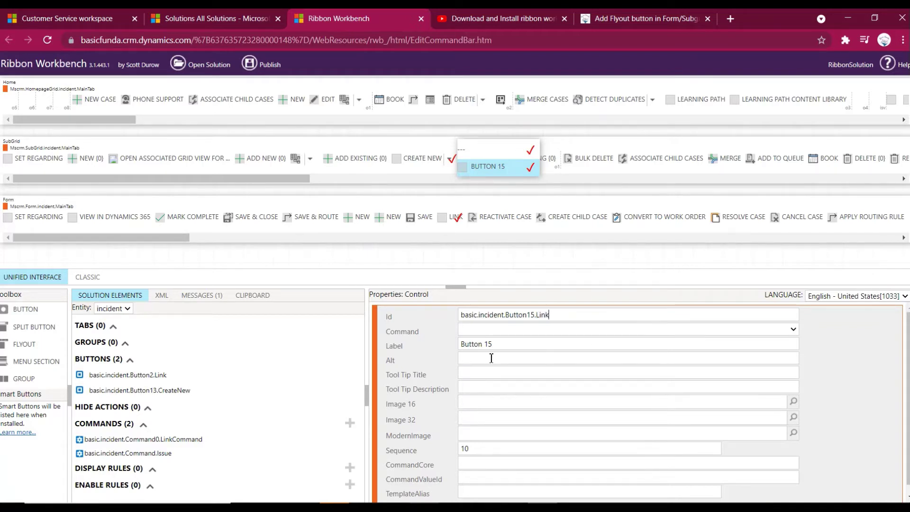
- Set the new button's label, Alt and both tool tips to Link, and assign the command basic.incident.Command0.LinkCommand
left_click(492, 358)
left_click_drag(496, 345, 455, 349)
type("Link")
key("Tab")
type("Link")
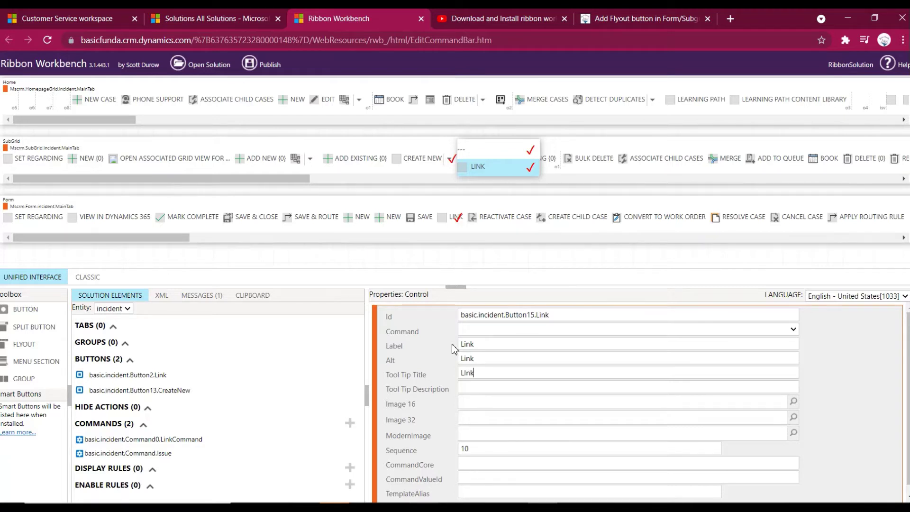
type("Link")
left_click(489, 329)
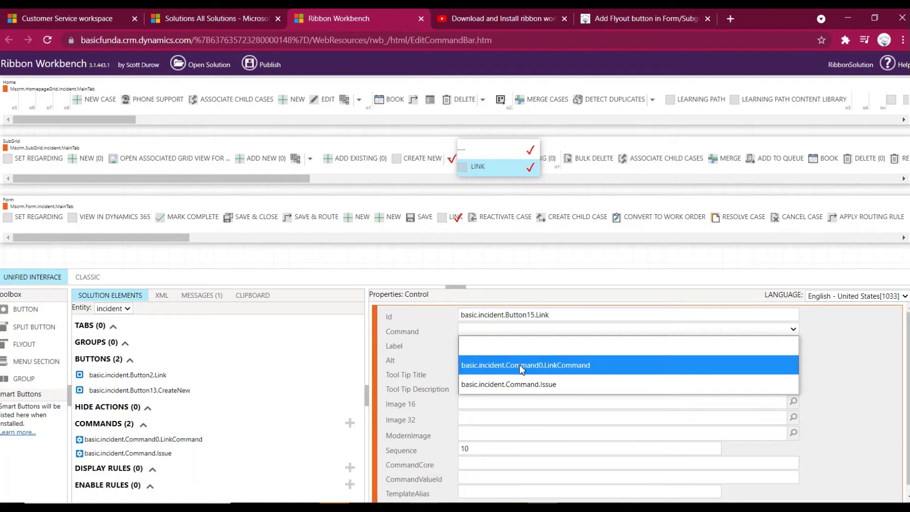
left_click(550, 369)
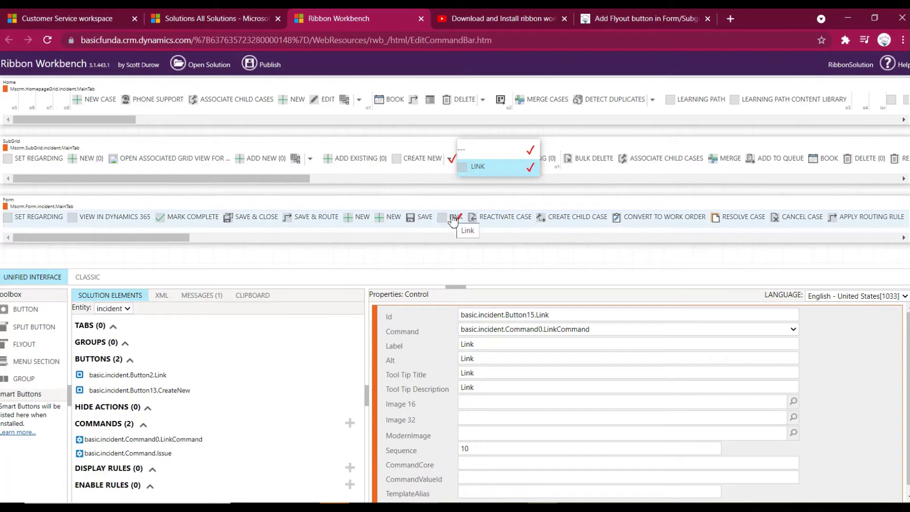
- Add a second button below Link in the flyout, with its Id ending in Issue and the label Issue
left_click_drag(26, 309, 496, 185)
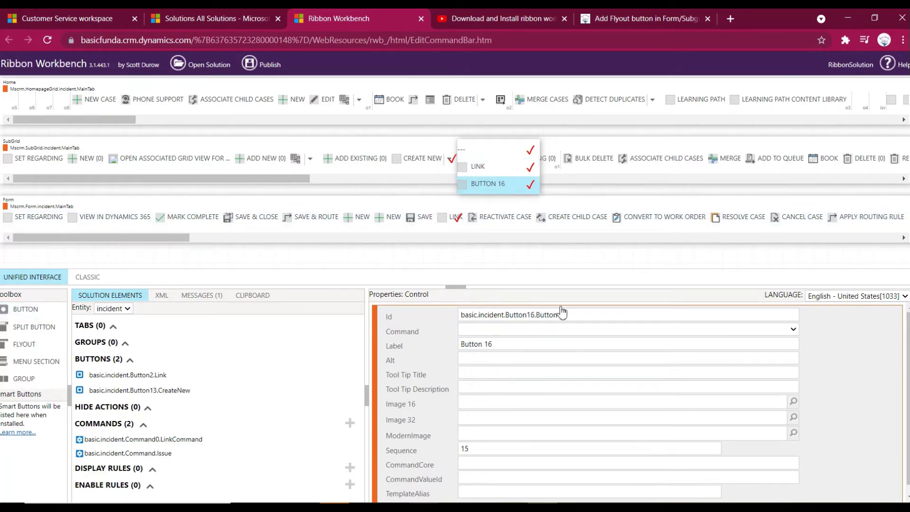
double_click(538, 317)
key("BackSpace")
left_click_drag(502, 343, 425, 346)
type("Issue")
- Copy the Issue label into the second button's Alt, Tool Tip Title and Tool Tip Description
key("ctrl+a")
key("ctrl+c")
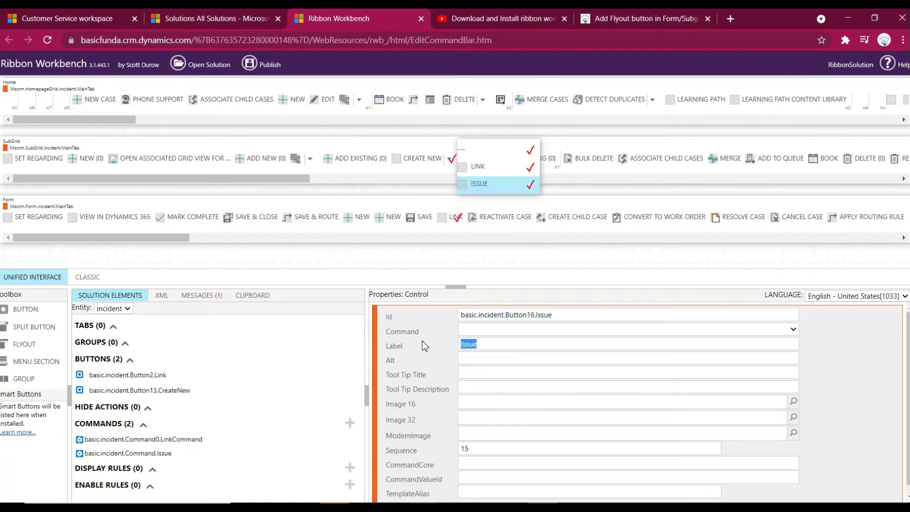
left_click(489, 360)
key("ctrl+v")
left_click(489, 372)
key("ctrl+v")
left_click(490, 388)
key("ctrl+v")
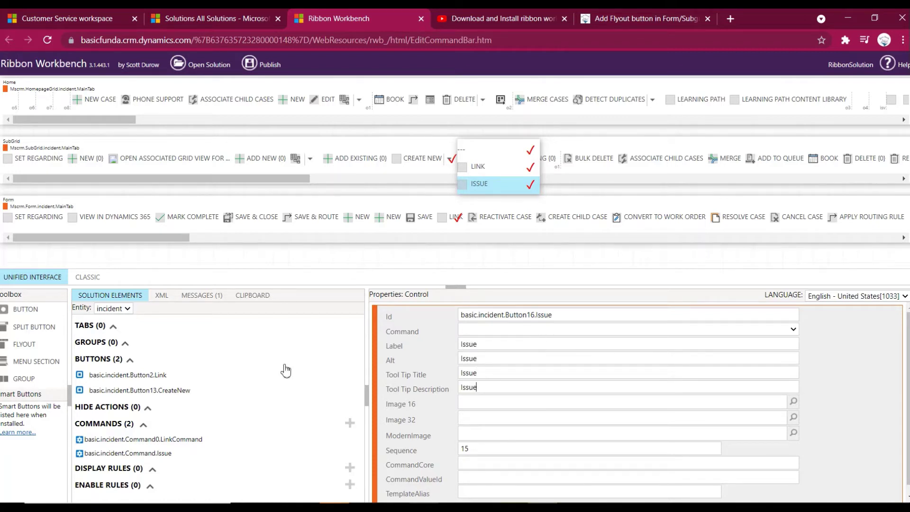
- Create a new command for the incident entity and change the last part of its Id to Issues
left_click(350, 422)
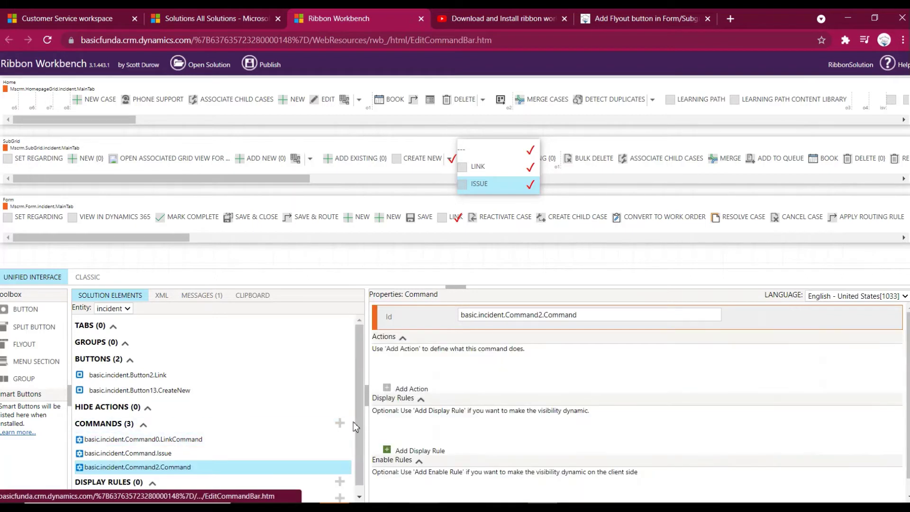
double_click(548, 317)
type("Issues")
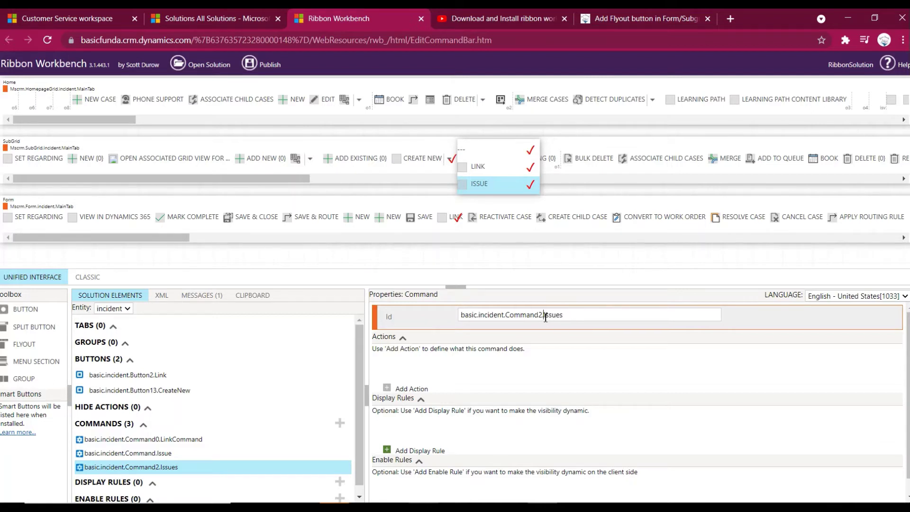
- Assign the command basic.incident.Command2.Issues to the Issue button in the Create New flyout
left_click(140, 390)
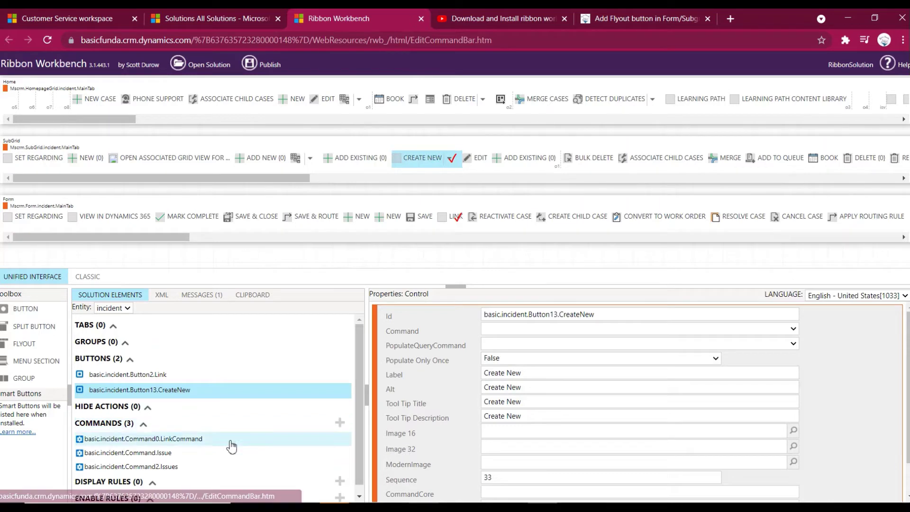
left_click(152, 467)
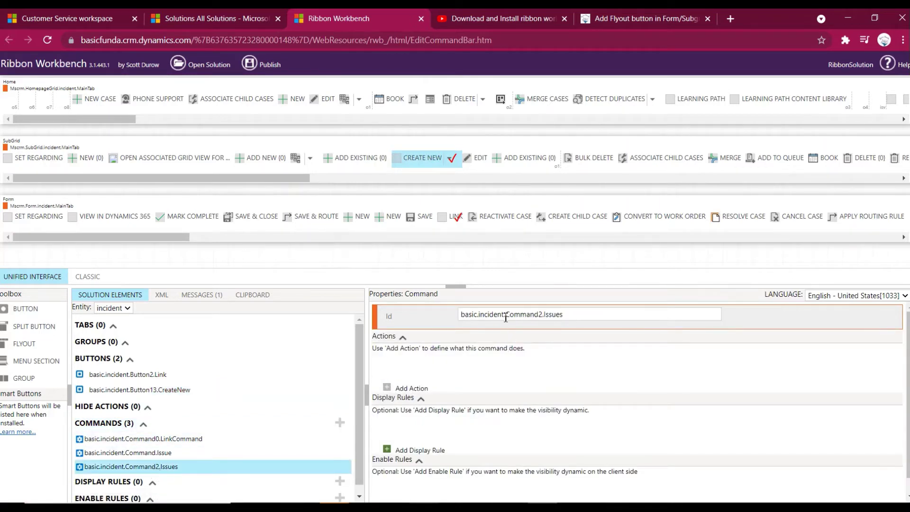
left_click(177, 391)
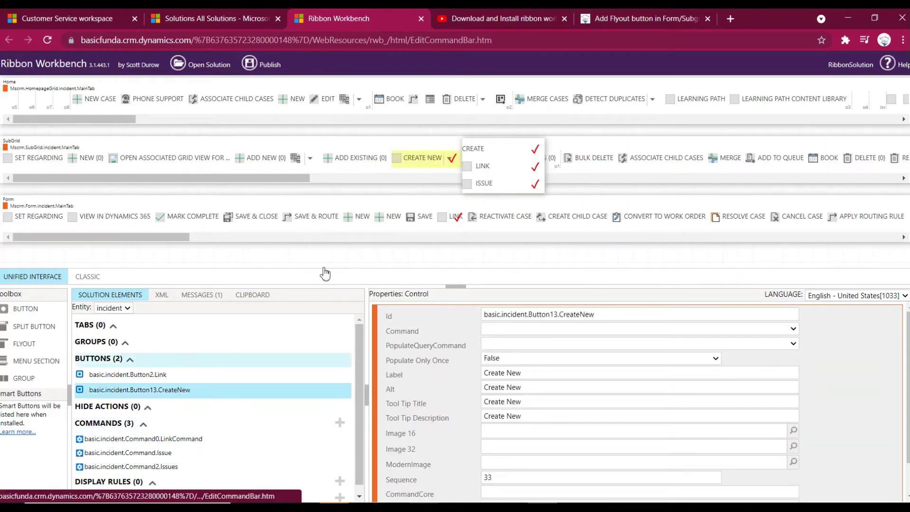
left_click(484, 172)
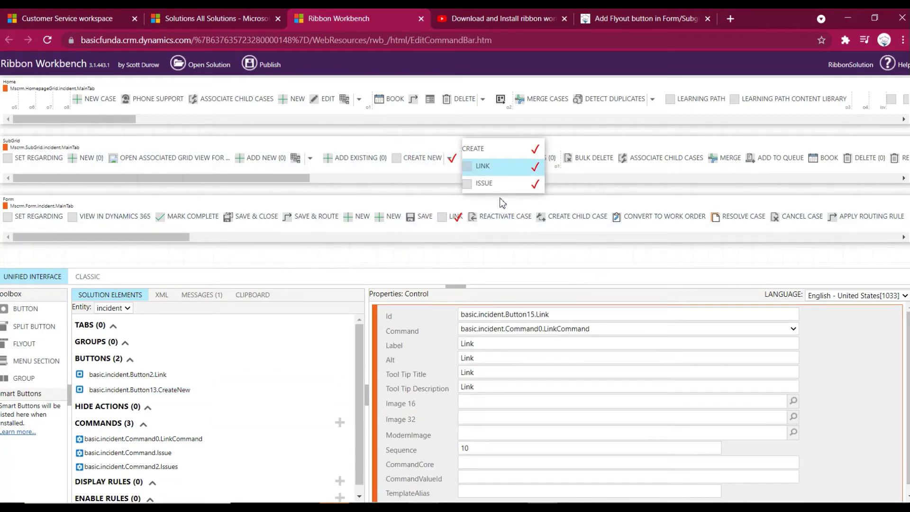
left_click(492, 186)
left_click(541, 331)
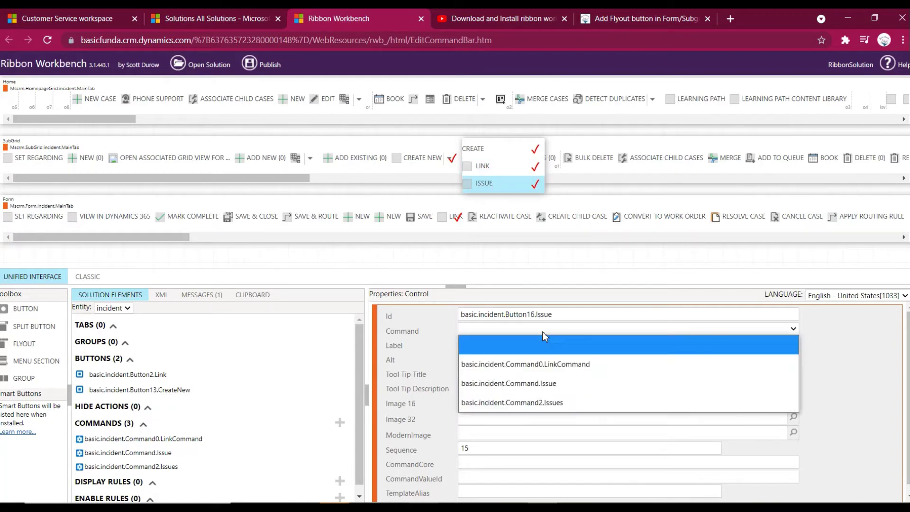
left_click(558, 410)
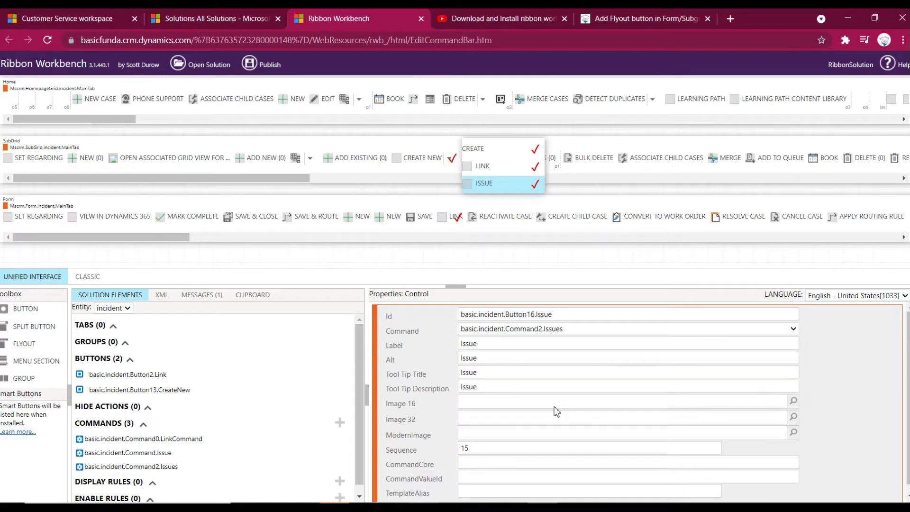
- Check the two issue commands and the command assigned to the Link button on the form and in the flyout
left_click(195, 468)
left_click(172, 455)
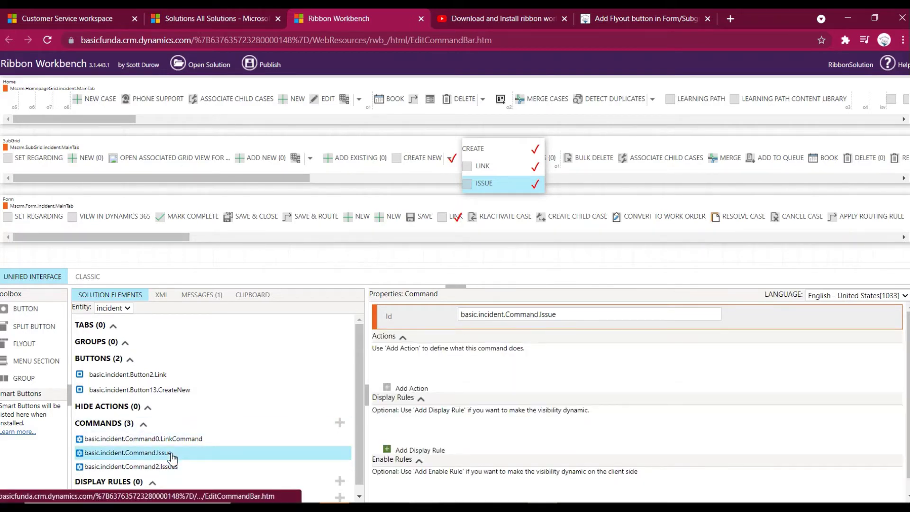
left_click(454, 218)
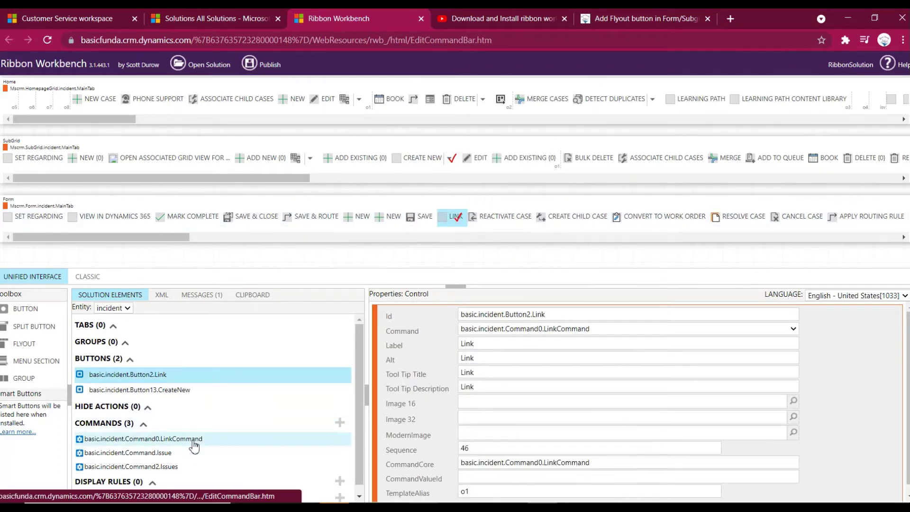
left_click(177, 391)
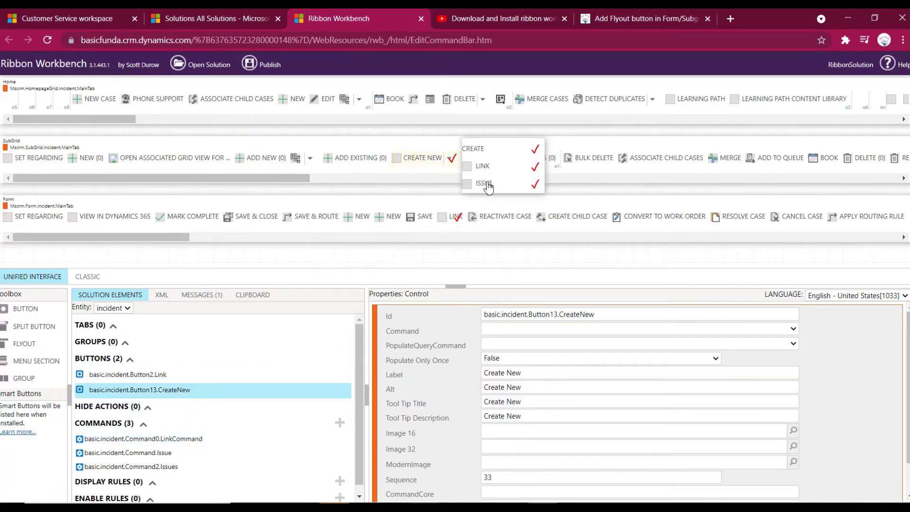
left_click(490, 169)
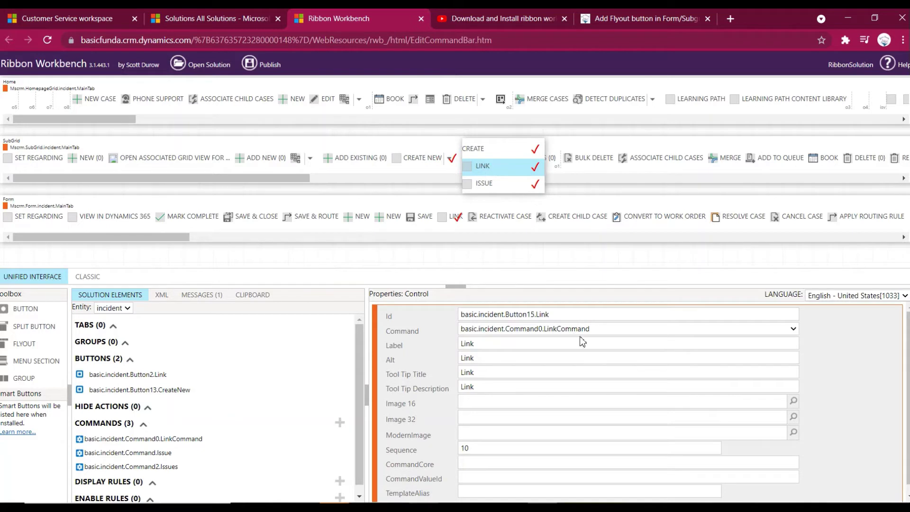
- Examine the basic.incident.Command.Issue command, the Create New flyout and the properties of its Issue and Link buttons
left_click(175, 455)
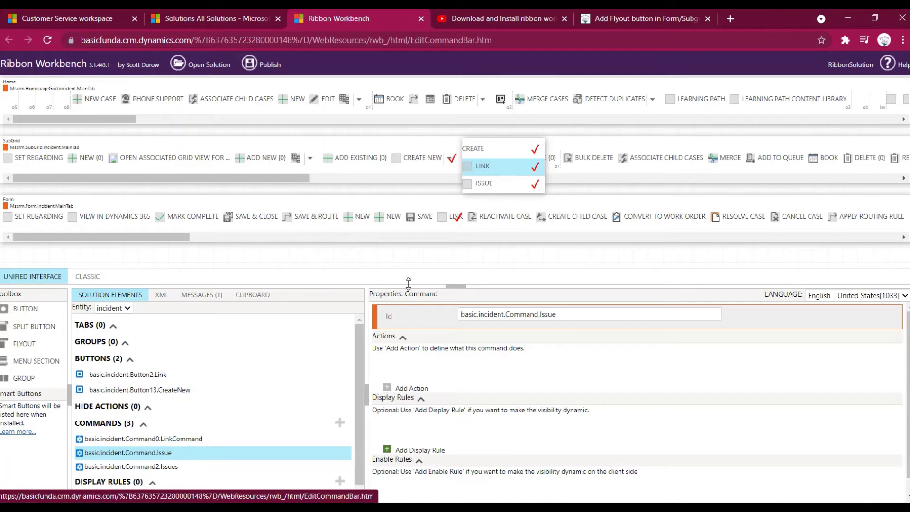
left_click(512, 184)
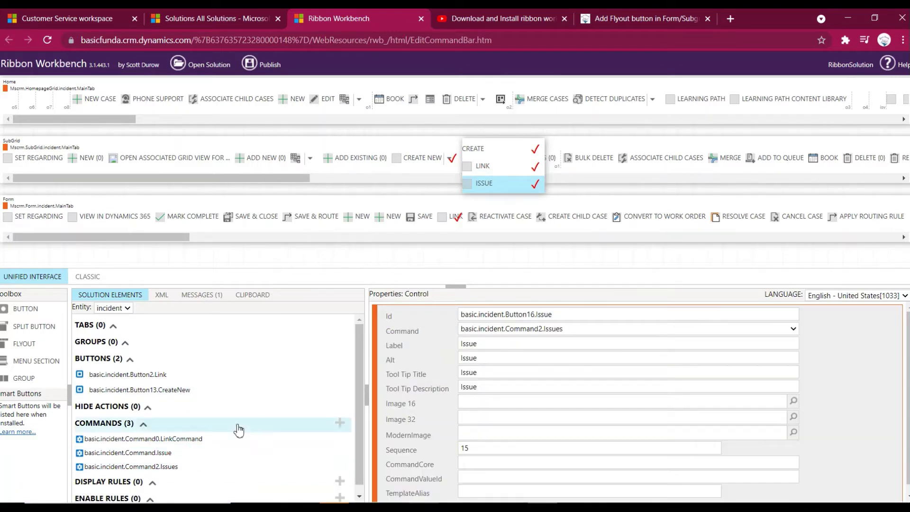
left_click(174, 456)
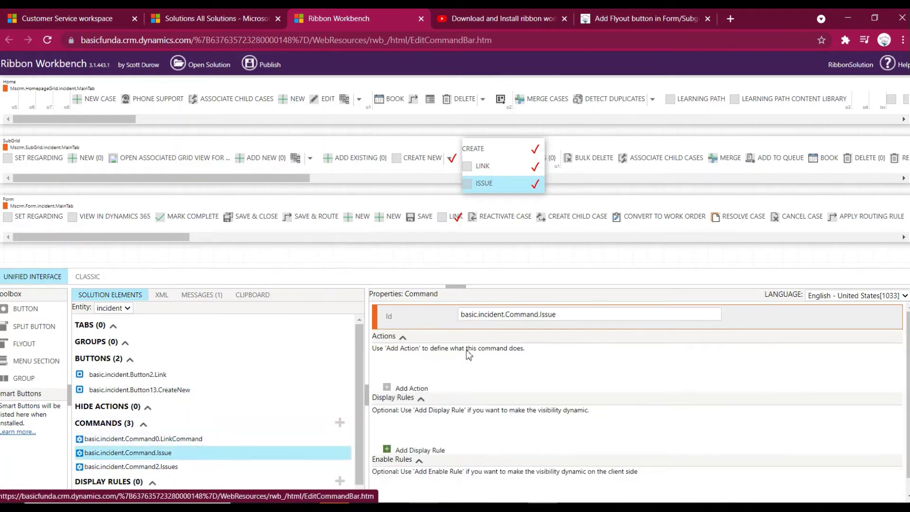
left_click(318, 388)
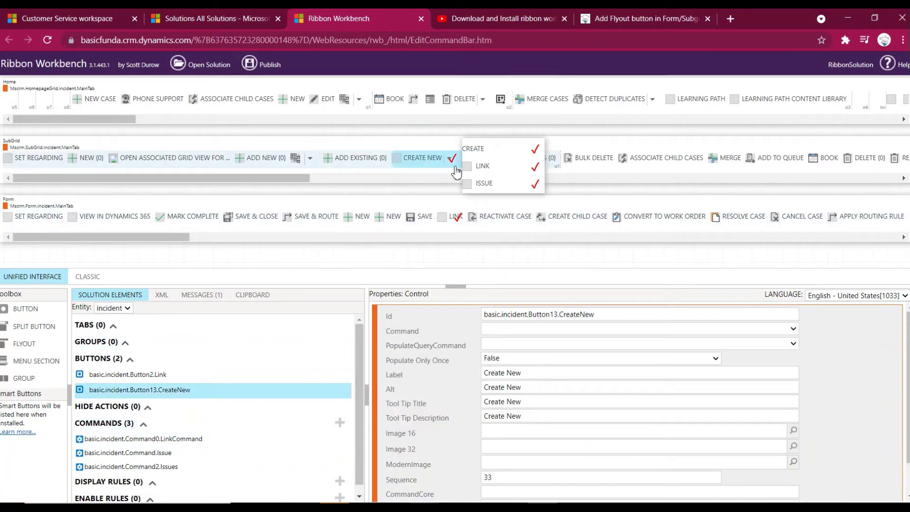
left_click(484, 184)
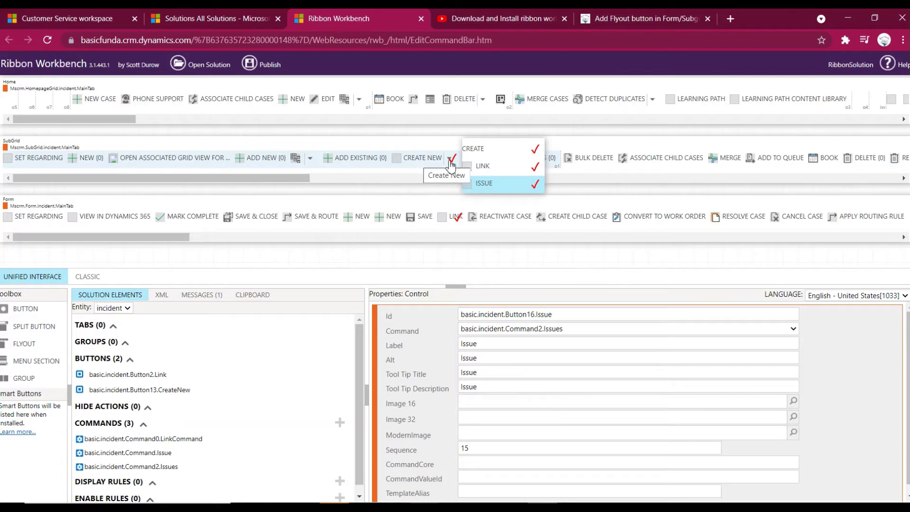
left_click(485, 168)
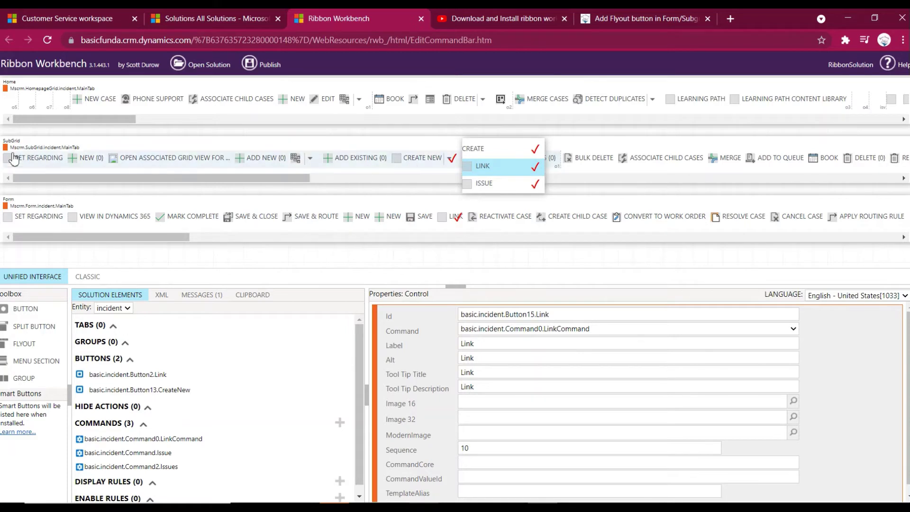
- Publish the ribbon customizations of the RibbonSolution solution and confirm the publish
left_click(252, 66)
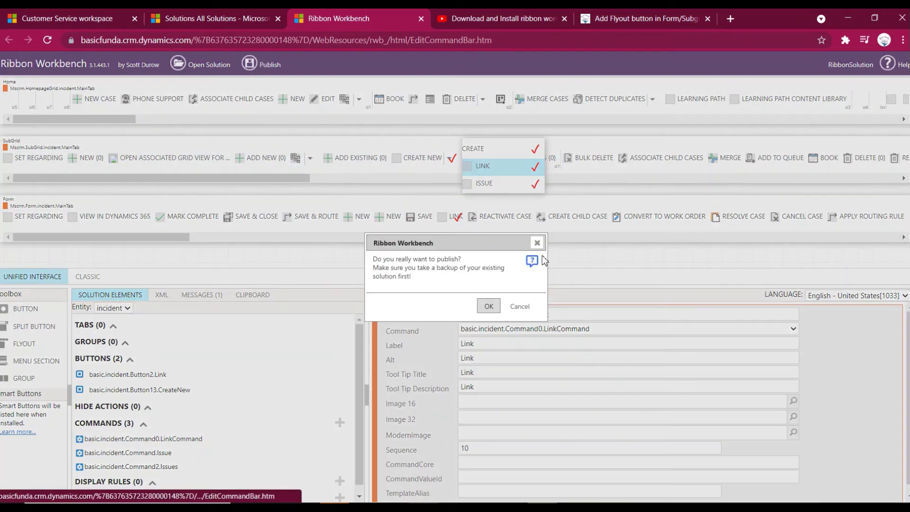
left_click(492, 306)
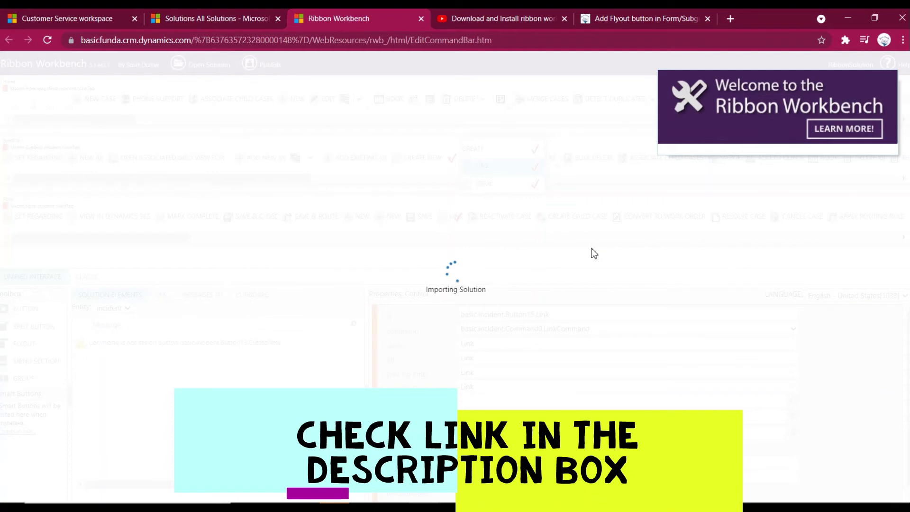
- Review the blog post on adding a flyout button in a form or subgrid and the installation video page, then return to Ribbon Workbench
left_click(611, 20)
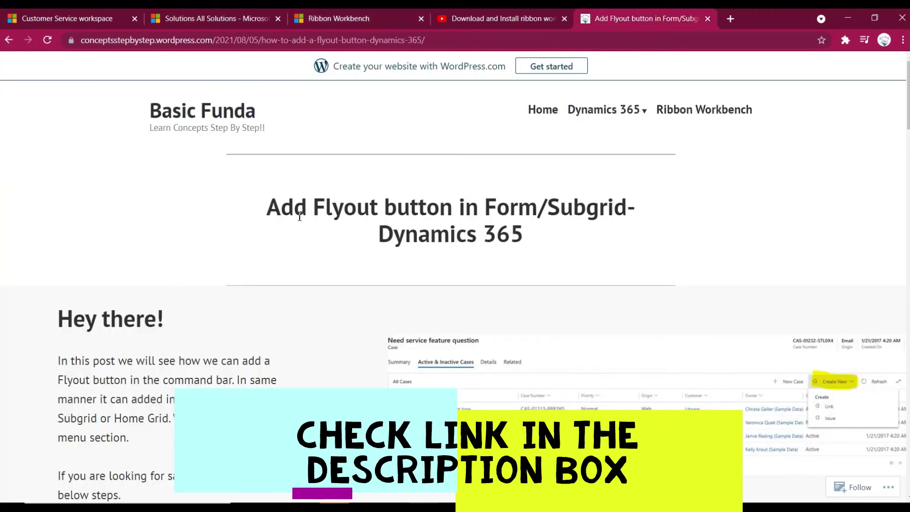
scroll(300, 215, "down", 6)
scroll(315, 321, "down", 5)
scroll(345, 304, "up", 4)
scroll(348, 297, "down", 3)
scroll(348, 297, "down", 9)
scroll(349, 297, "down", 4)
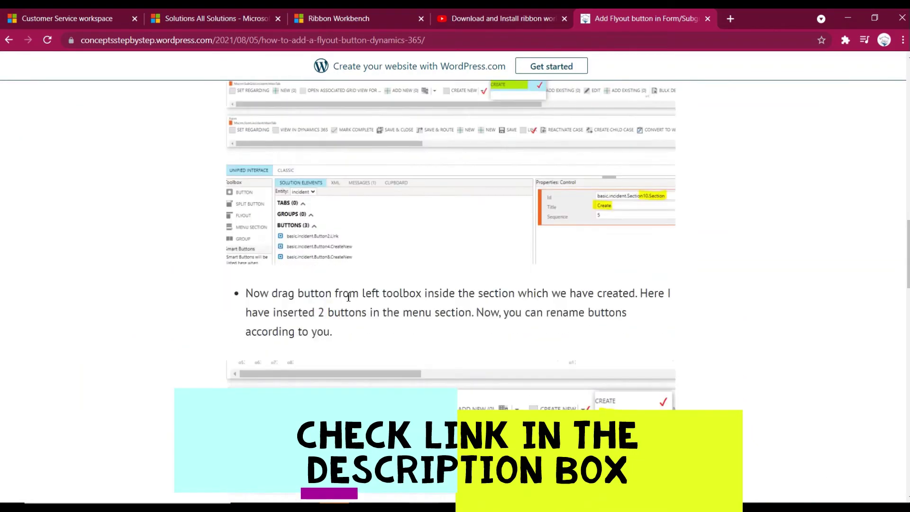
scroll(348, 297, "down", 3)
scroll(614, 301, "down", 5)
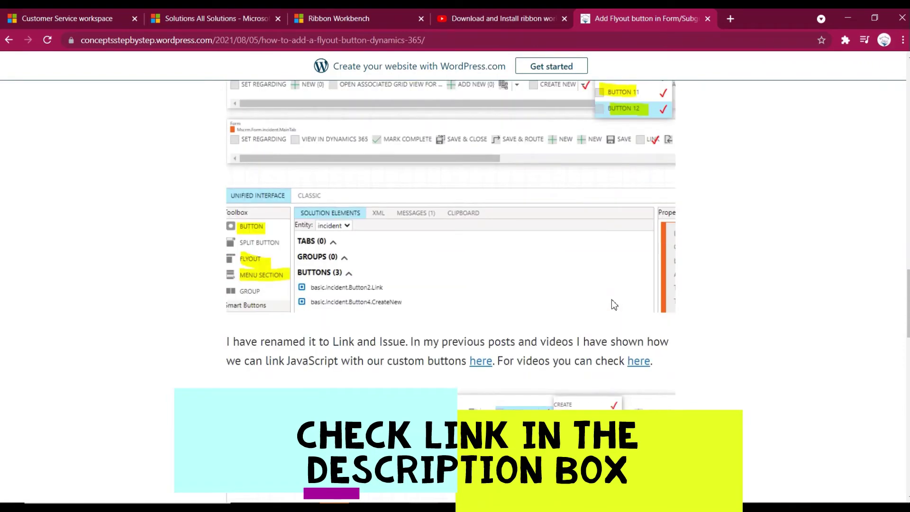
scroll(471, 231, "up", 20)
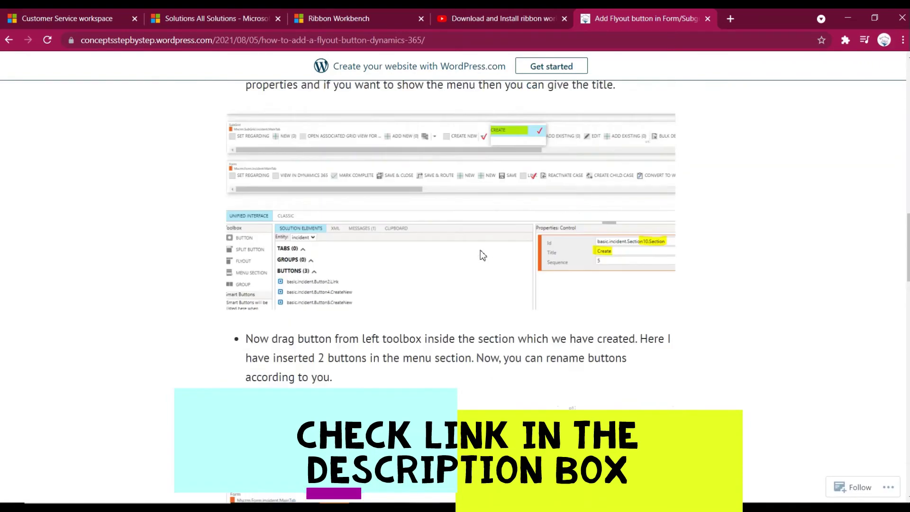
scroll(483, 255, "up", 2)
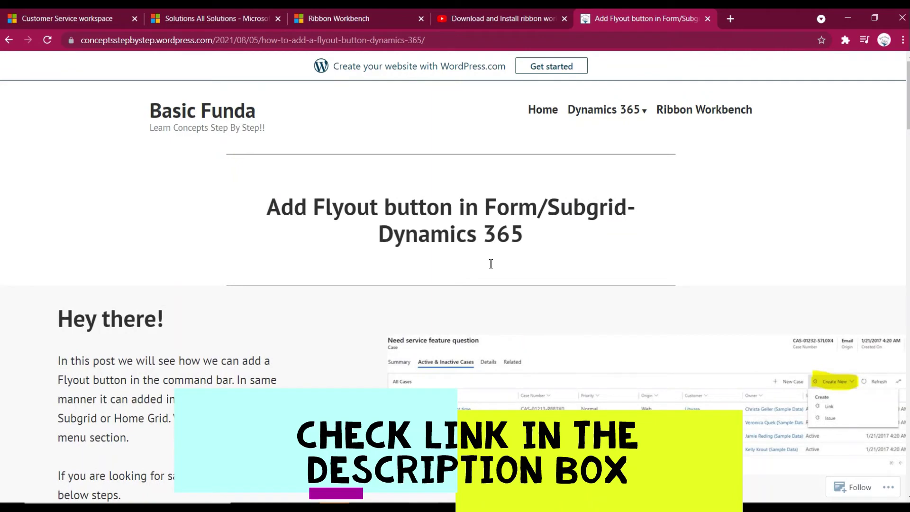
left_click(501, 20)
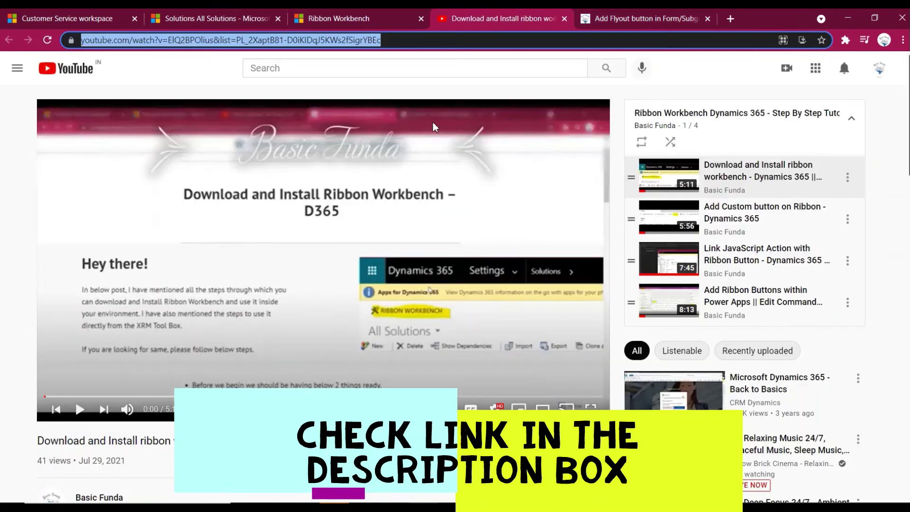
left_click(329, 27)
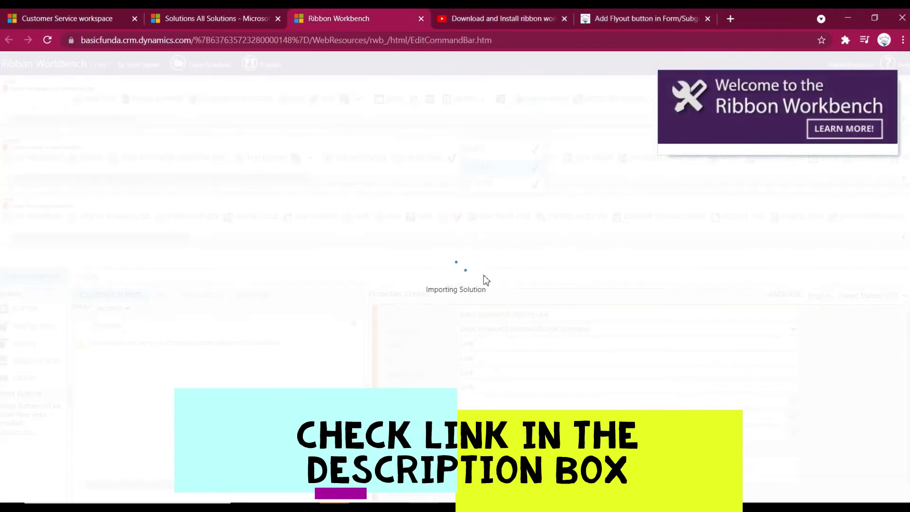
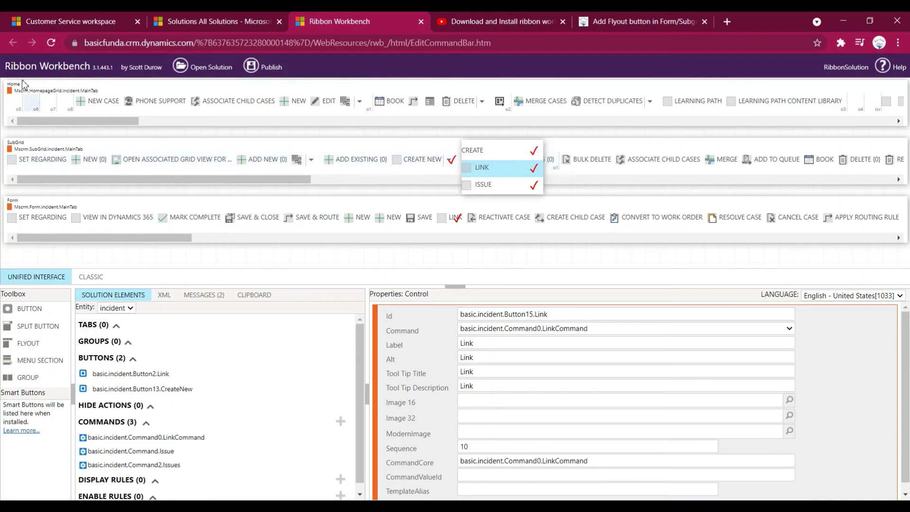
- Switch to the Customer Service workspace case and run Link from the Create New flyout of the All Cases subgrid
left_click(54, 19)
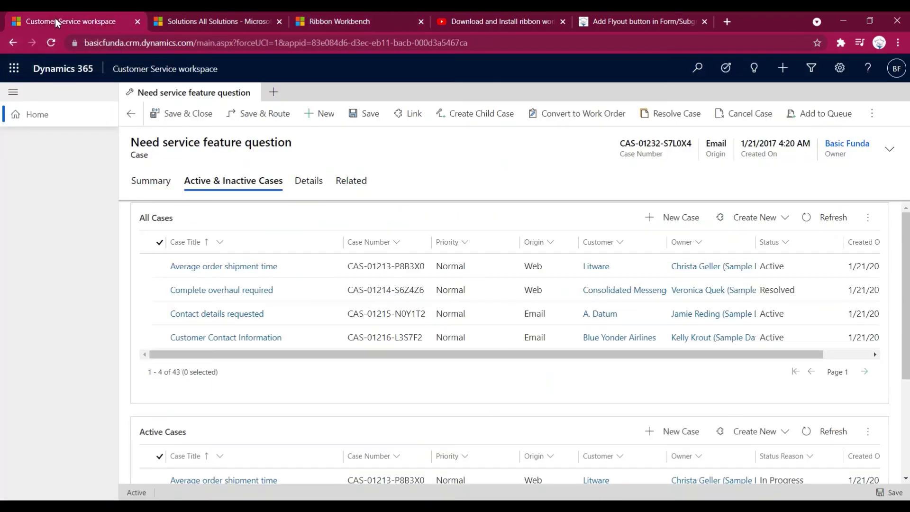
scroll(423, 386, "down", 1)
scroll(422, 385, "up", 1)
scroll(716, 409, "down", 1)
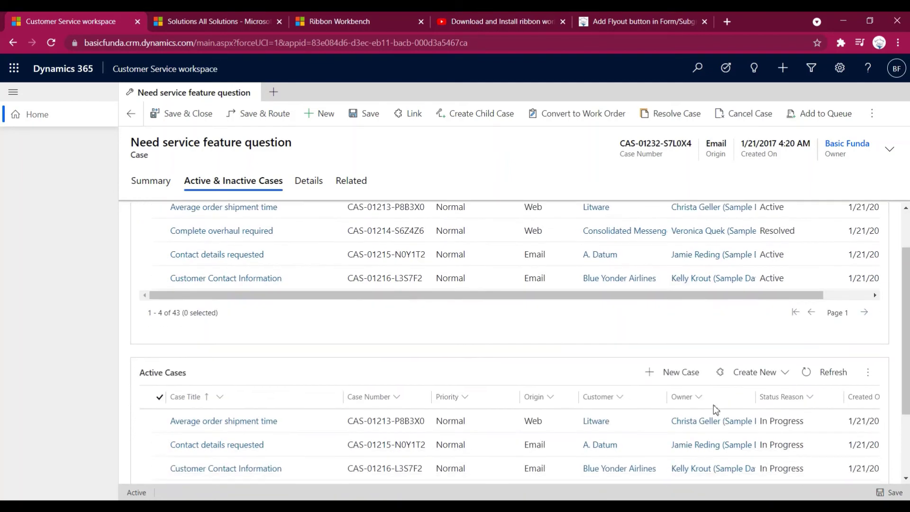
scroll(767, 330, "up", 1)
left_click(781, 229)
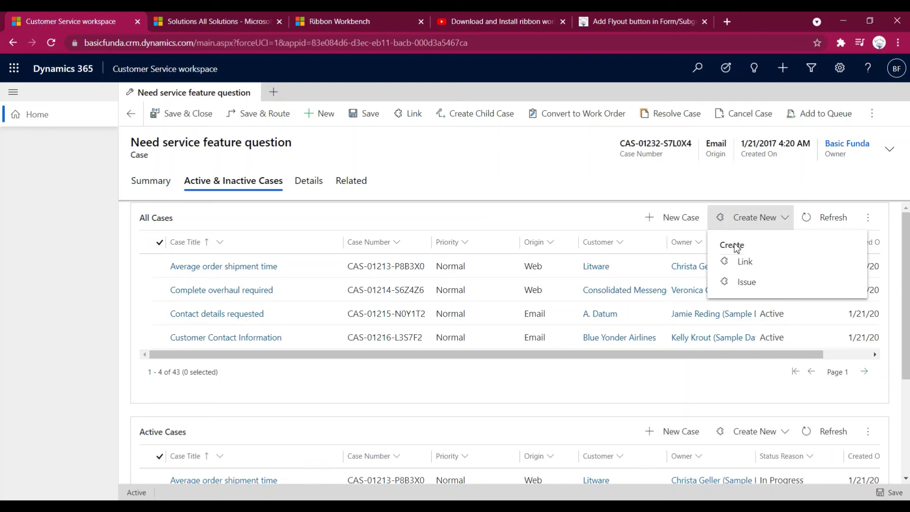
left_click(762, 262)
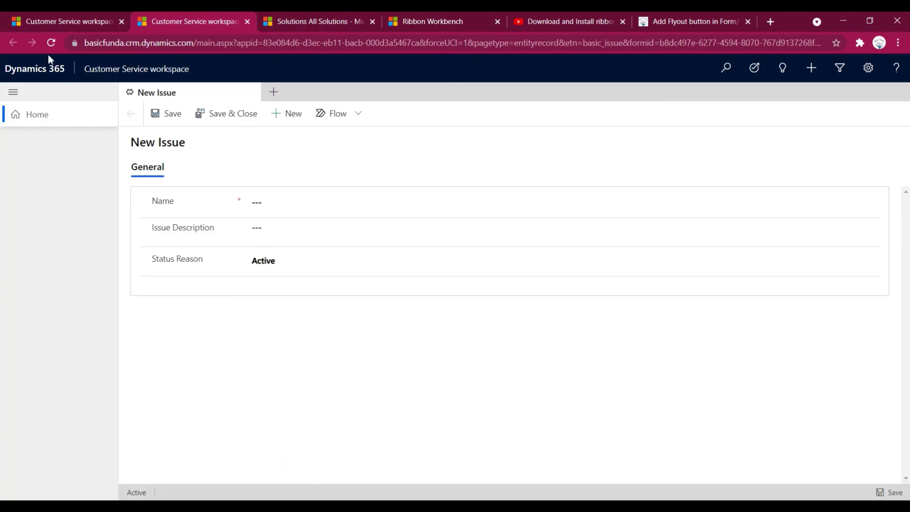
- Return to Ribbon Workbench and inspect the JavaScript library and function behind the basic.incident.Command0.LinkCommand command
left_click(61, 23)
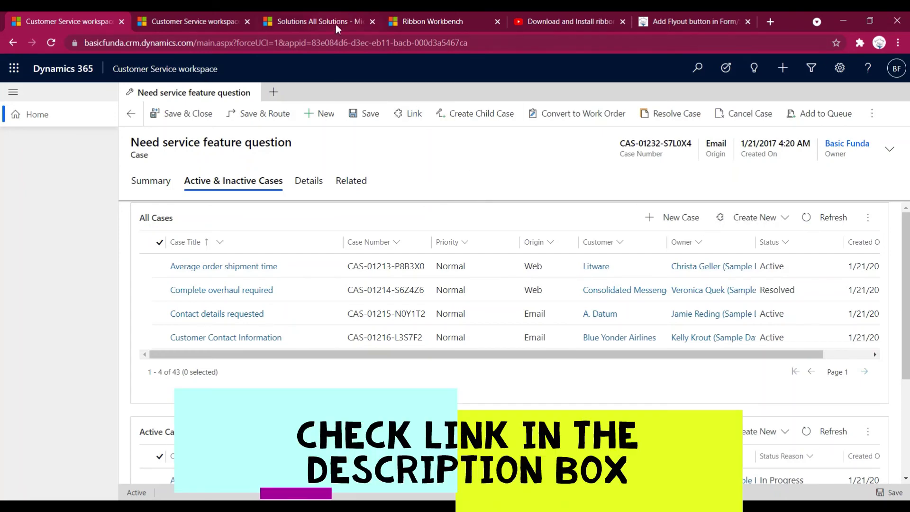
left_click(416, 26)
left_click(481, 154)
left_click(488, 172)
left_click(171, 439)
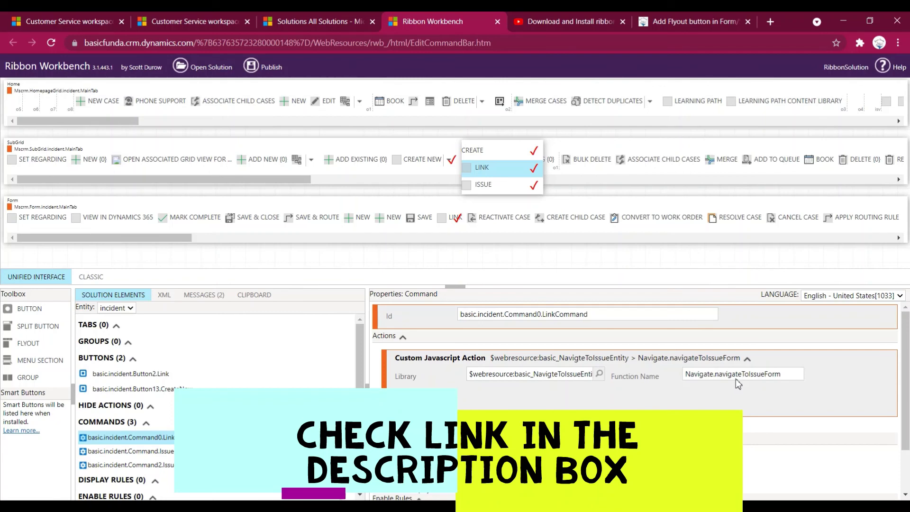
- Check the Create New flyout on the case's All Cases subgrid and the entities available in Ribbon Workbench
left_click(54, 24)
left_click(777, 220)
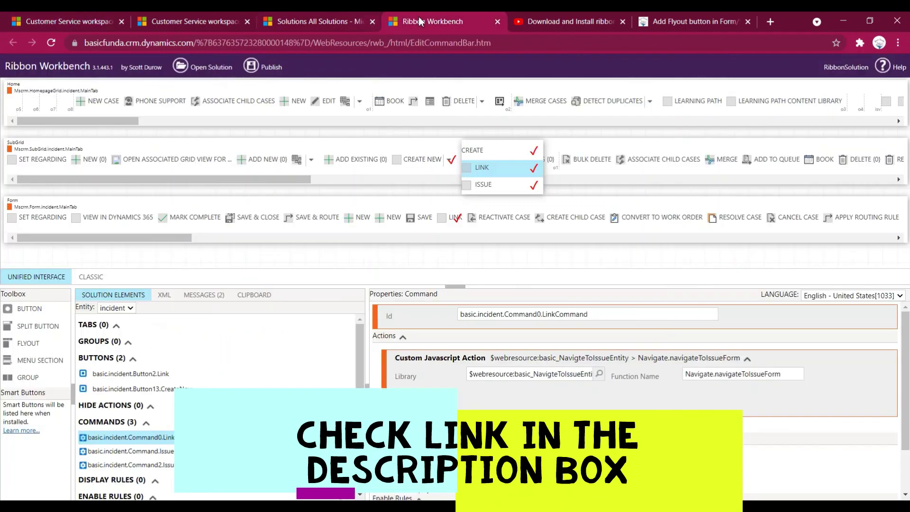
left_click(398, 23)
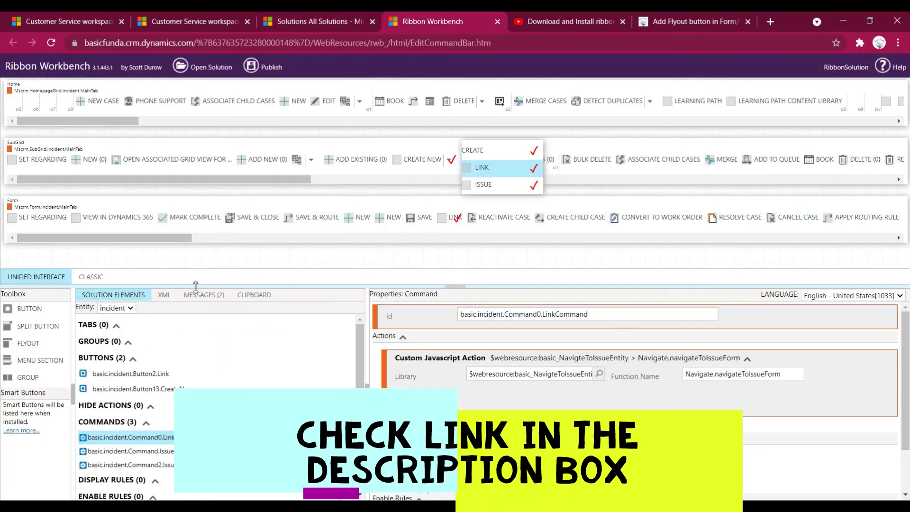
left_click(129, 309)
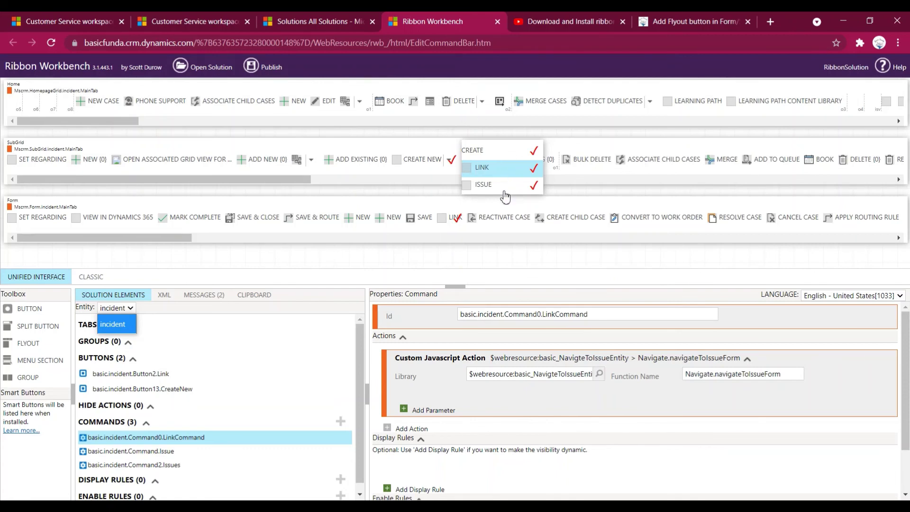
- Examine the Display Rules and Enable Rules of the LinkCommand command against the Create New flyouts on the All Cases and Active Cases subgrids
left_click(70, 17)
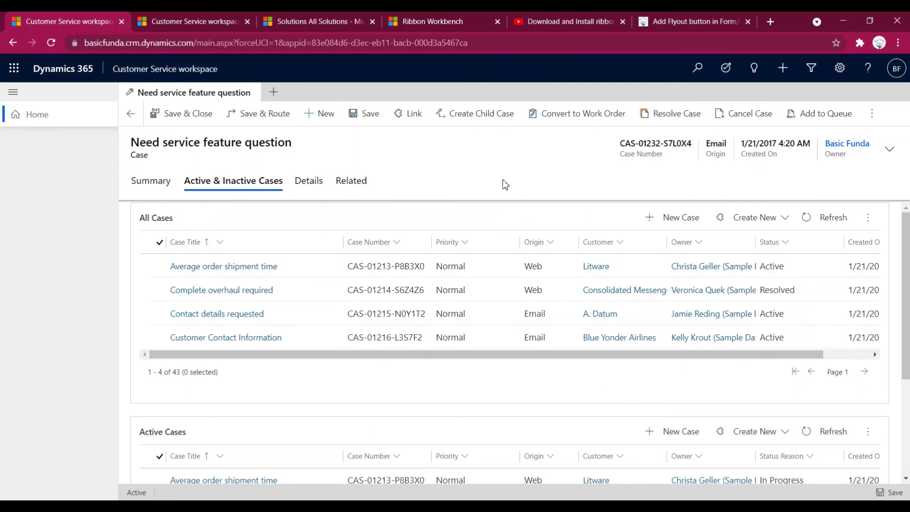
left_click(441, 22)
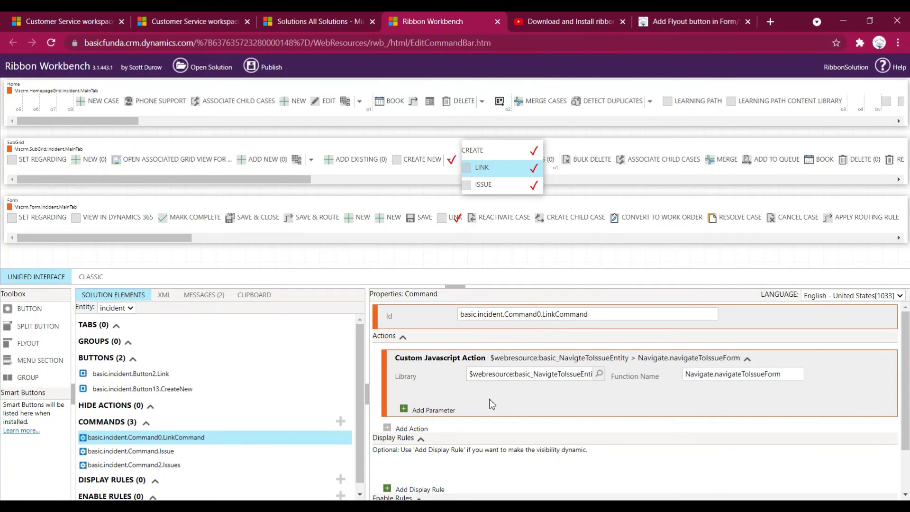
scroll(451, 382, "up", 1)
scroll(474, 374, "down", 1)
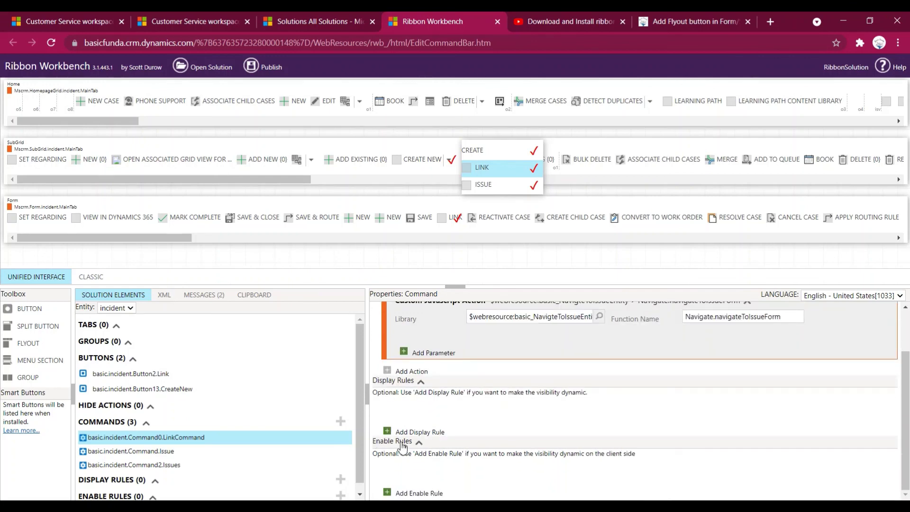
left_click(61, 21)
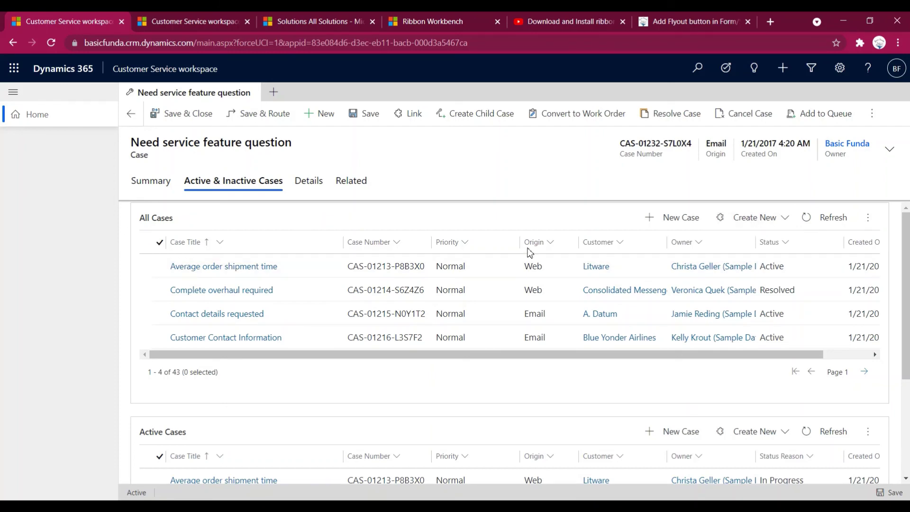
scroll(466, 349, "down", 3)
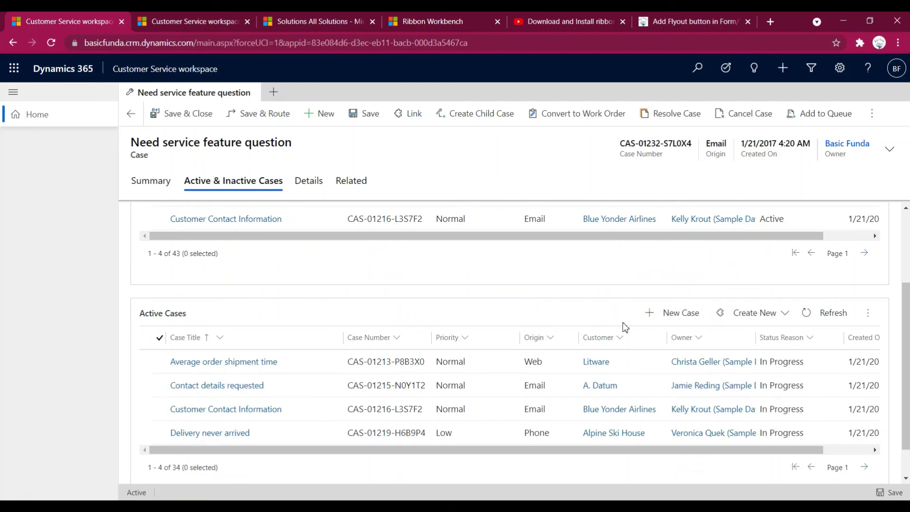
scroll(611, 331, "up", 3)
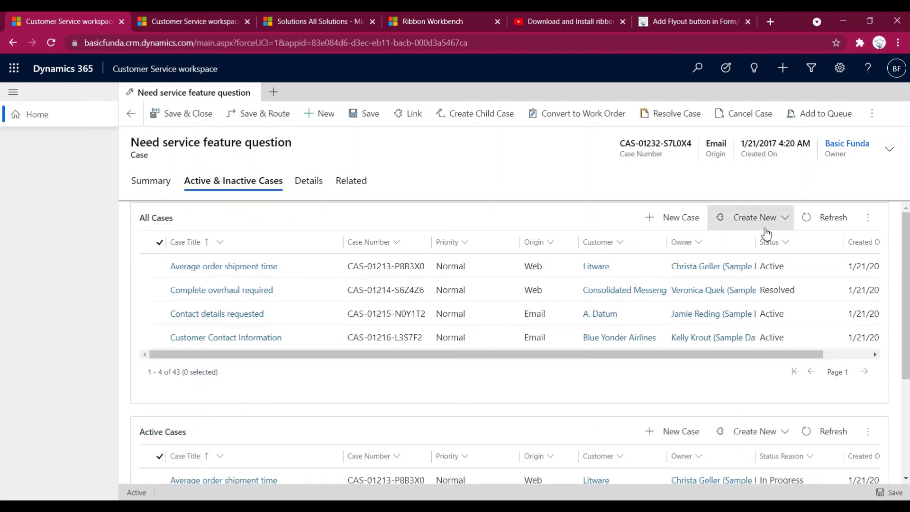
left_click(420, 21)
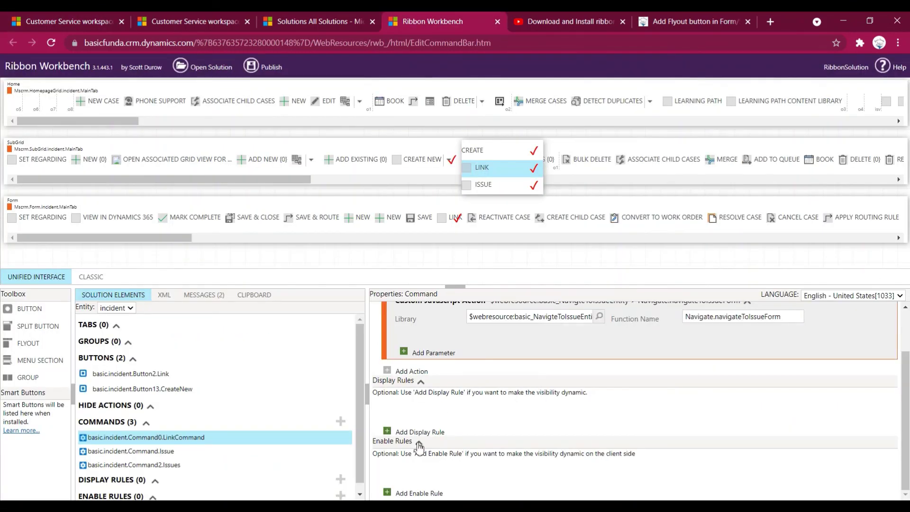
left_click(70, 17)
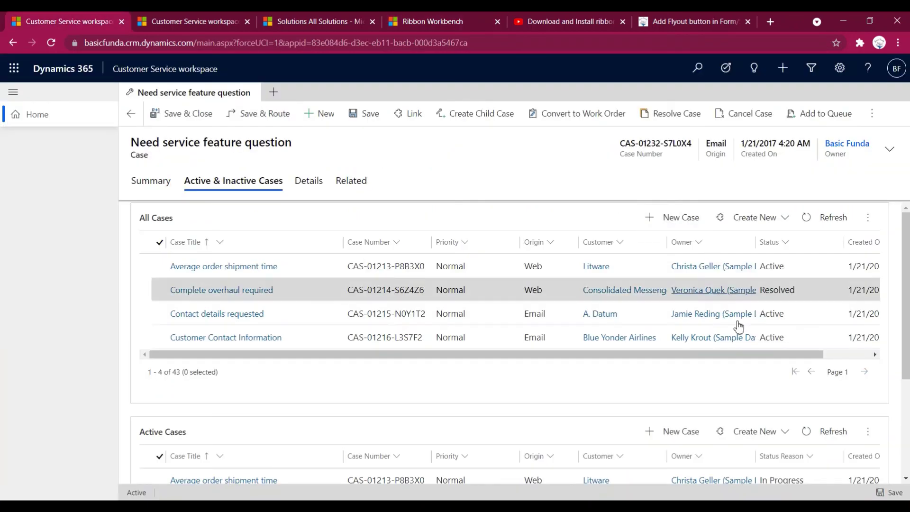